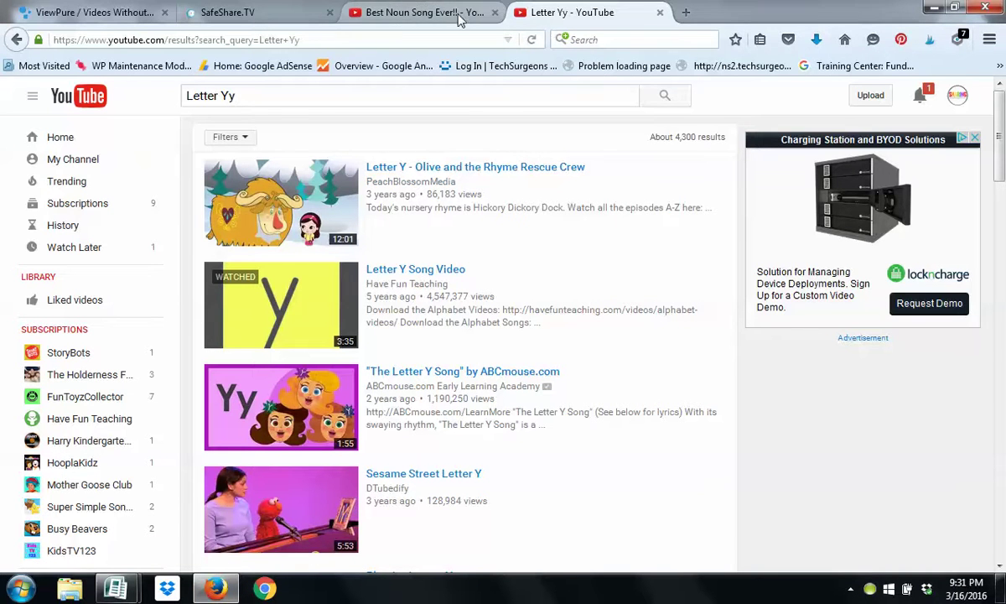
# View the ViewPure and SafeShare.TV home pages
pyautogui.click(99, 10)
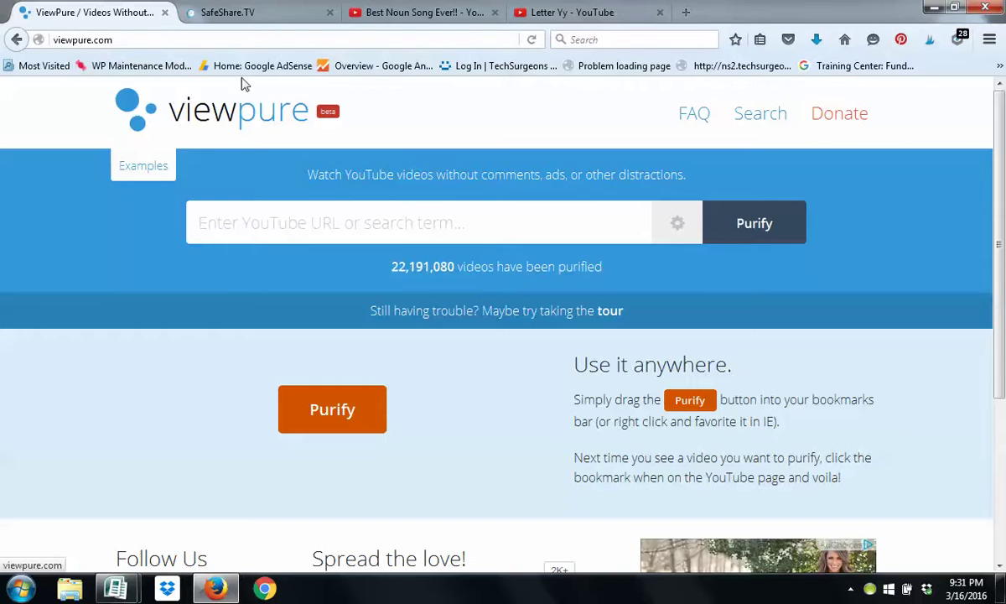
pyautogui.click(262, 12)
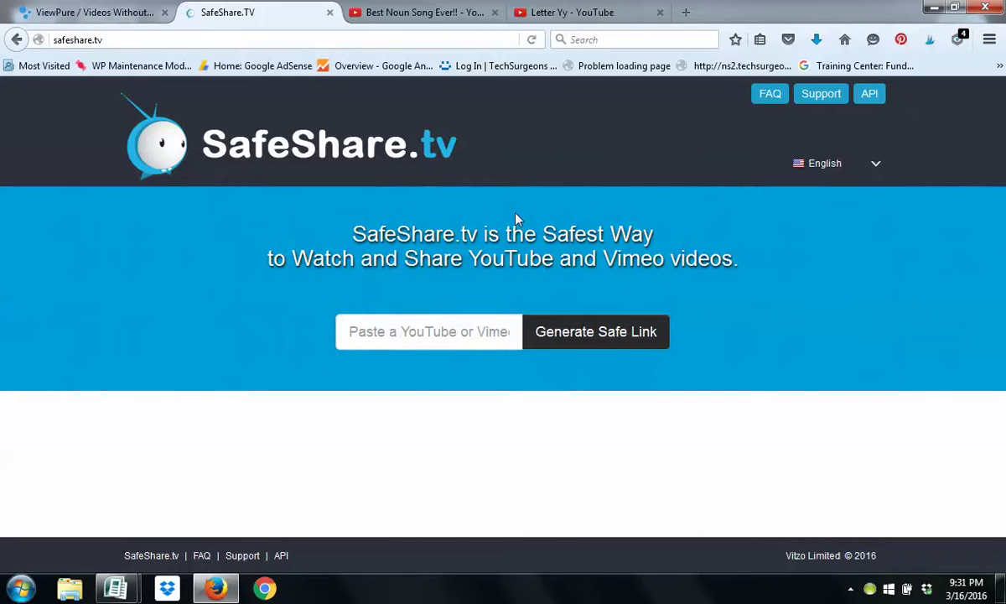
# Copy the web address of the YouTube video "Best Noun Song Ever!!"
pyautogui.click(440, 10)
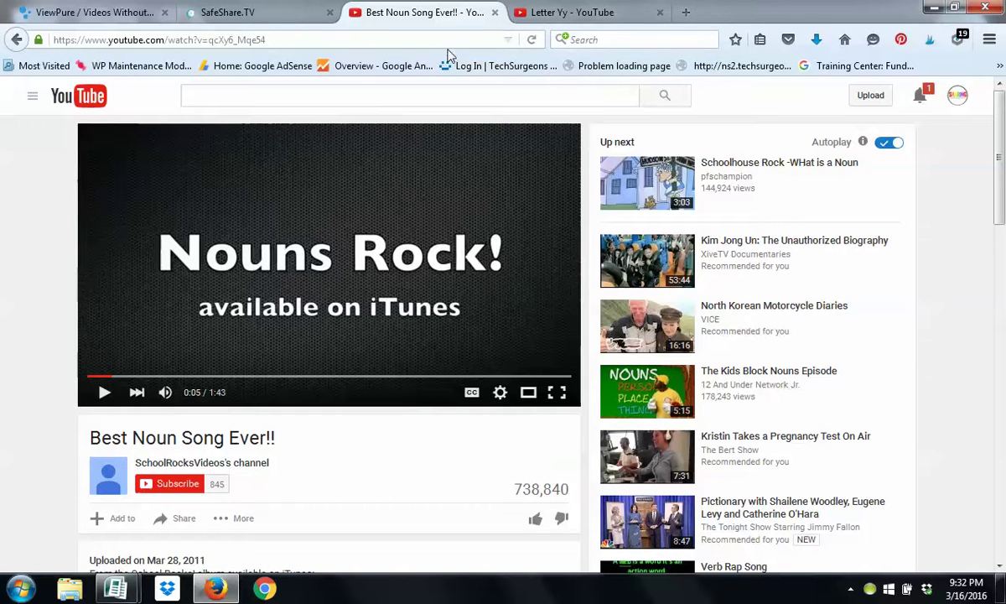
pyautogui.click(300, 39)
pyautogui.hotkey('ctrl', 'c')
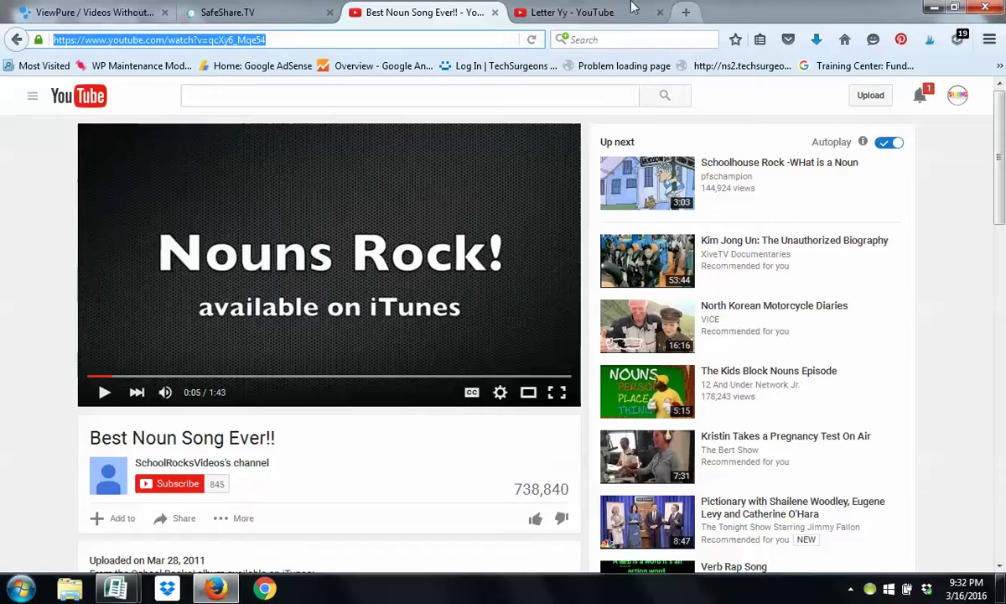
# Purify the noun song video in ViewPure using its copied YouTube address
pyautogui.click(109, 10)
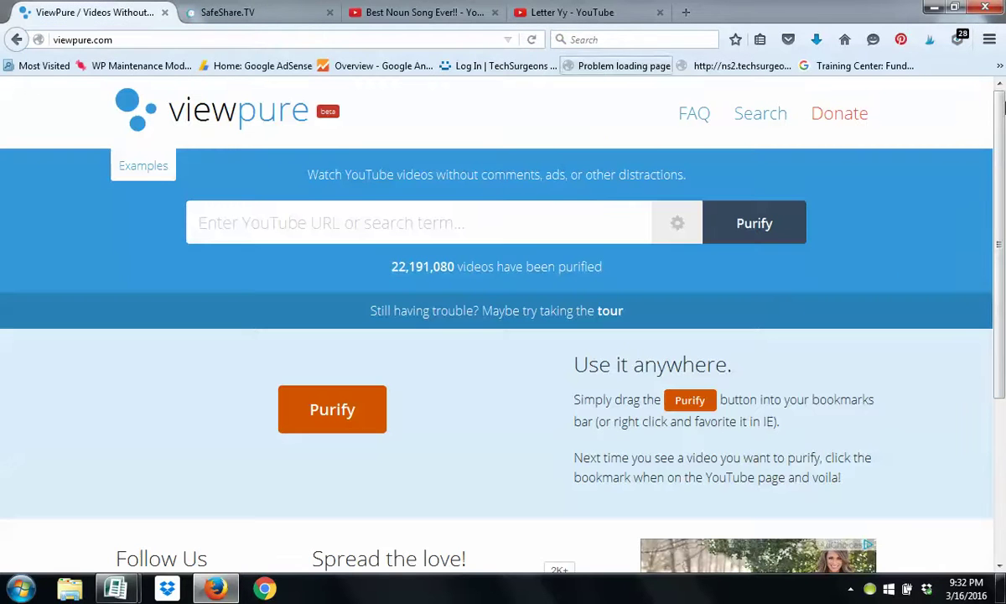
pyautogui.click(306, 228)
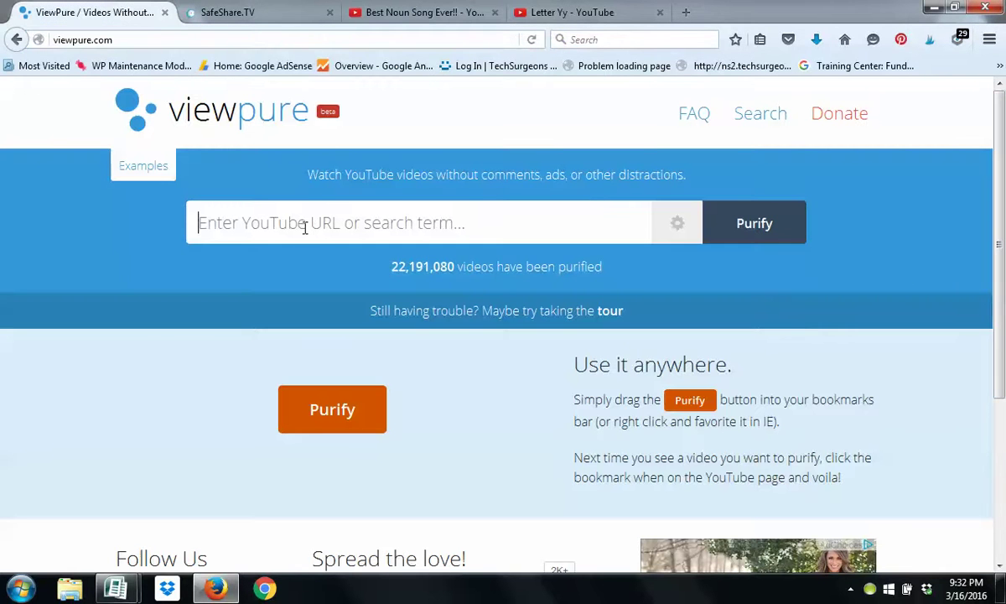
pyautogui.hotkey('ctrl', 'v')
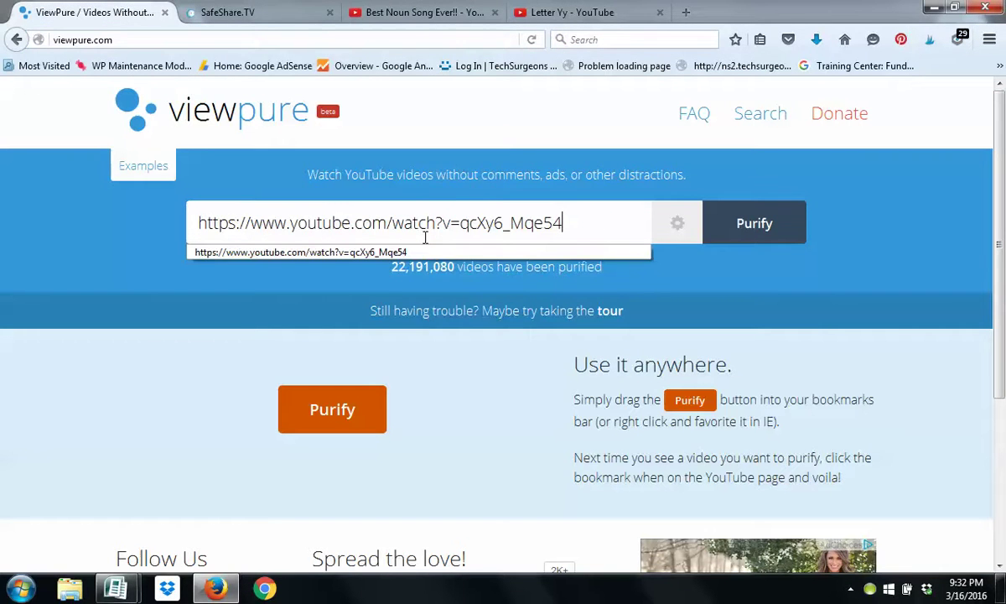
pyautogui.press('Down')
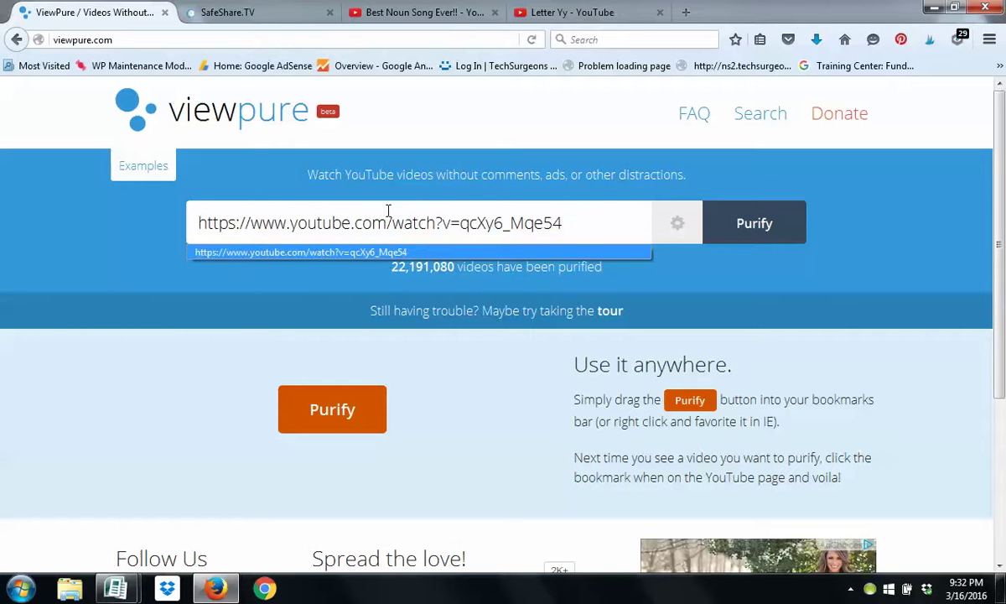
pyautogui.click(428, 12)
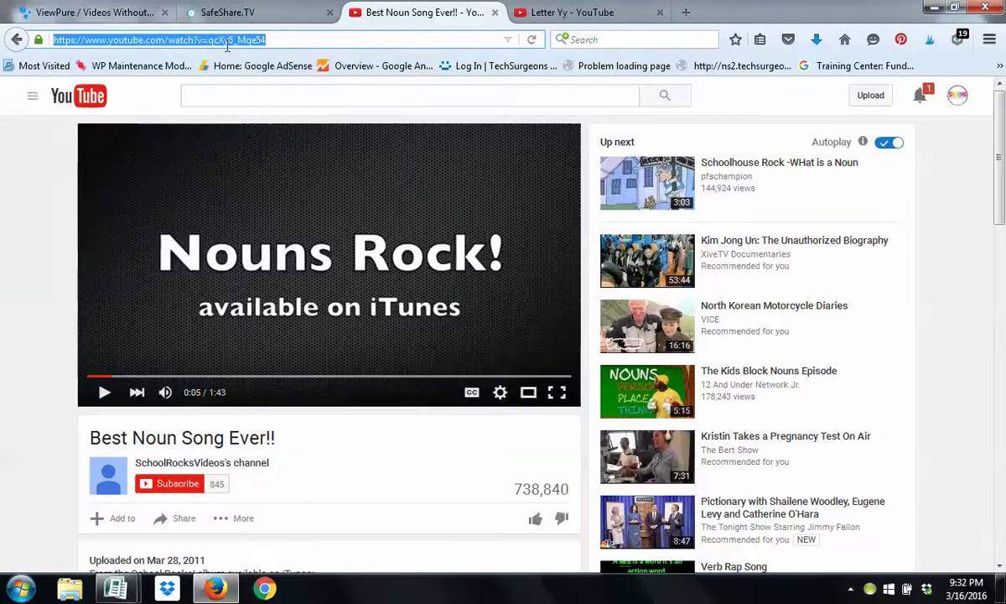
pyautogui.click(139, 12)
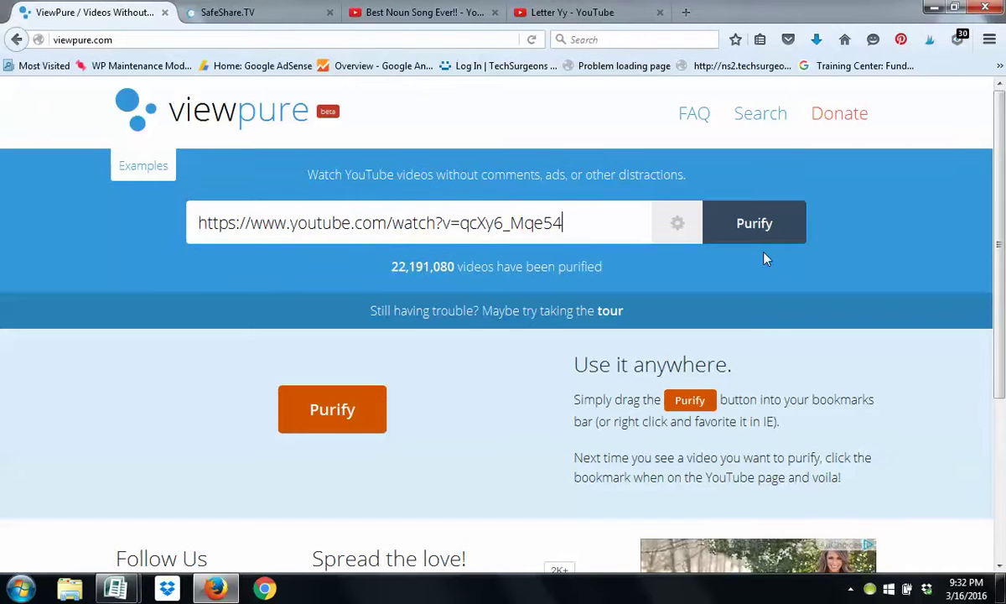
pyautogui.click(778, 227)
pyautogui.click(778, 226)
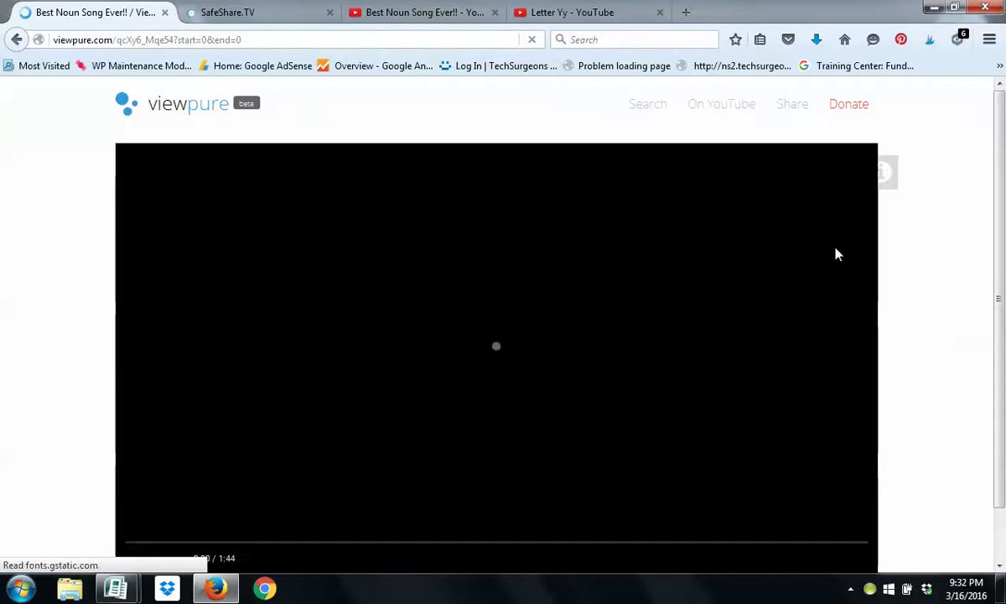
# Play the purified noun song with the volume raised and compare it with the original YouTube page
pyautogui.press('XF86AudioRaiseVolume')
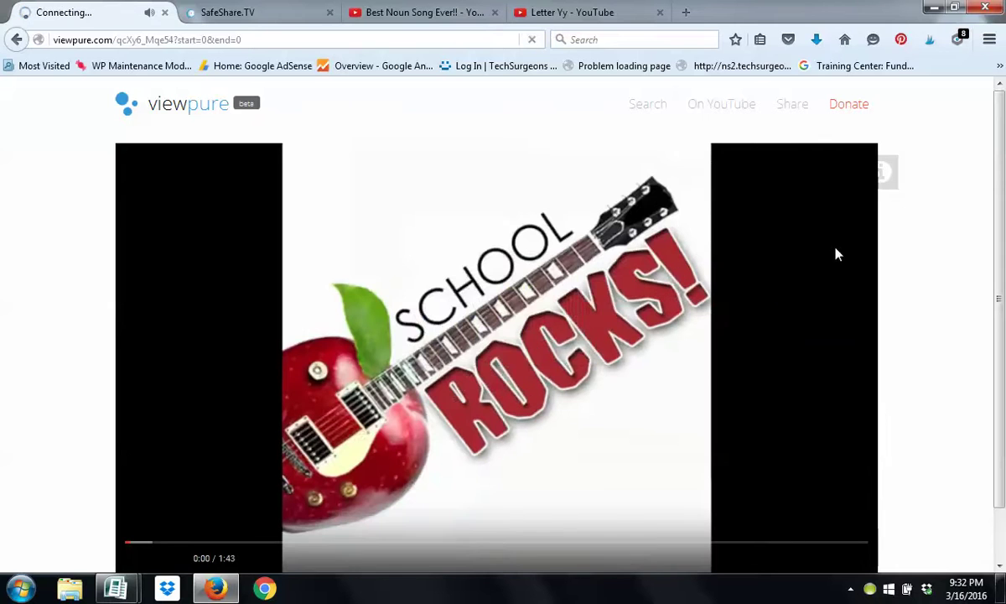
pyautogui.scroll(-1, 822, 287)
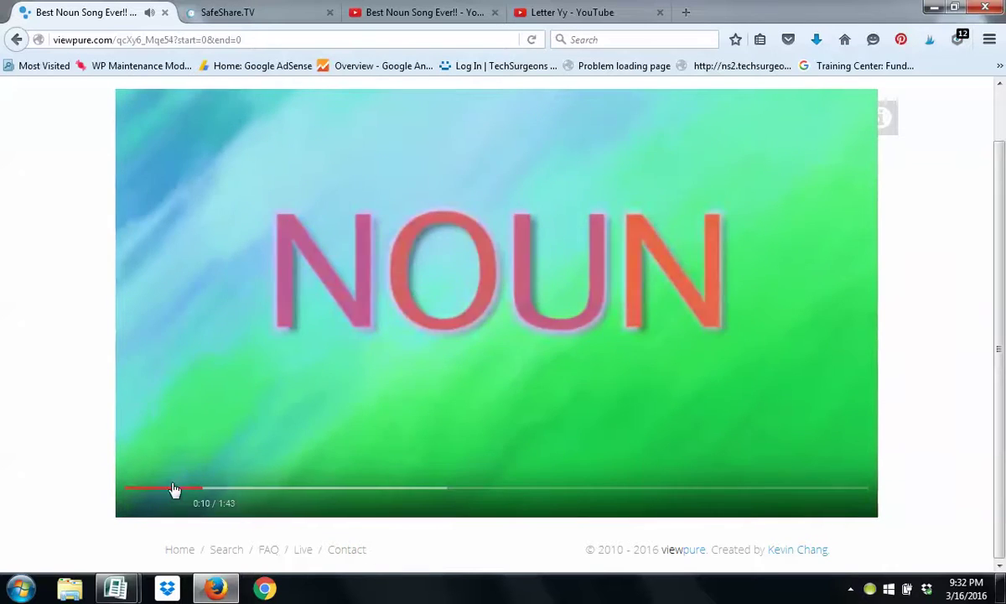
pyautogui.click(173, 488)
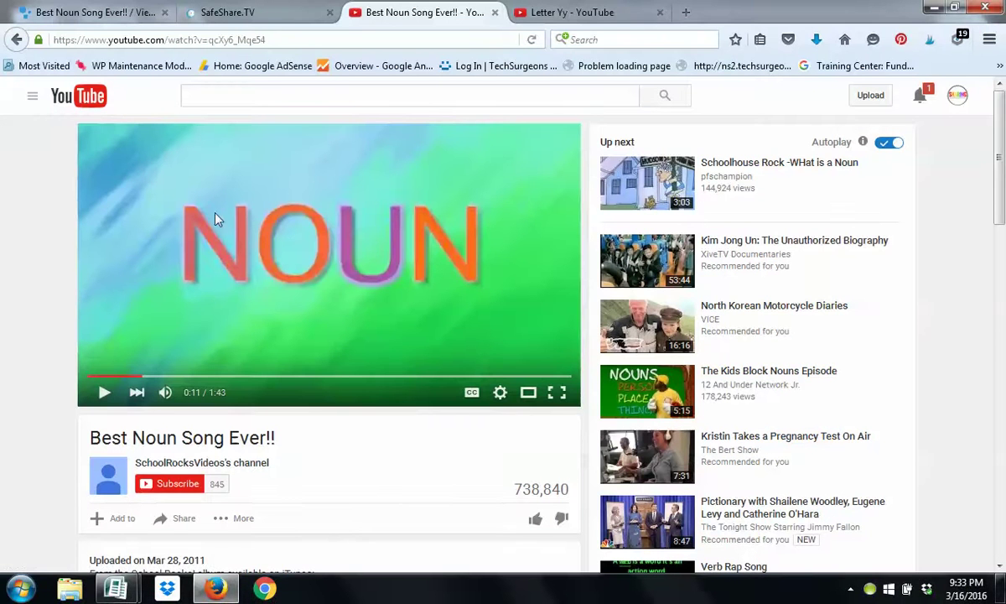
pyautogui.click(109, 18)
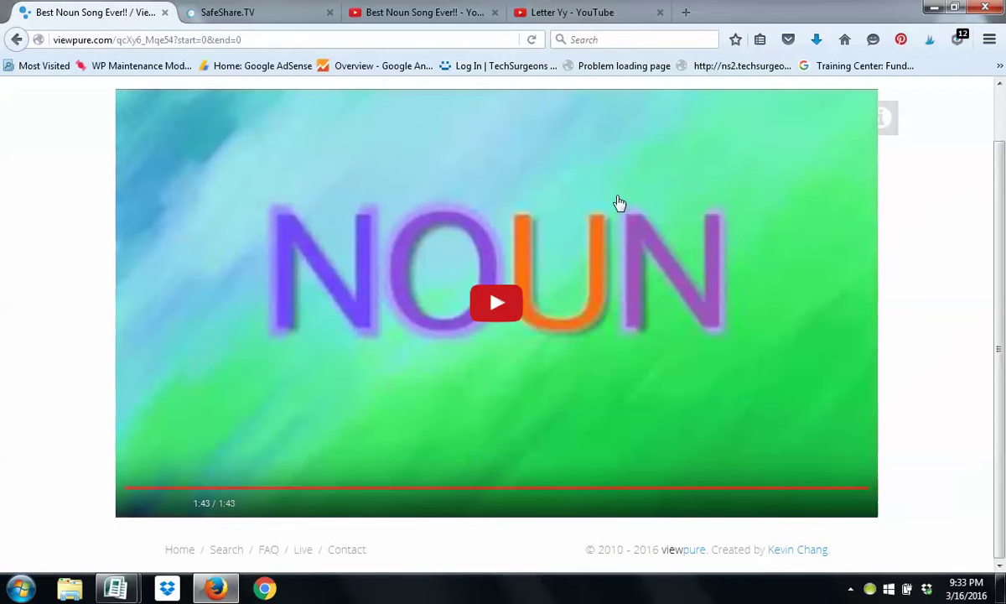
# Open the video ABC Song: The Letter Y, "Try Y" by StoryBots from the Letter Yy search results on YouTube
pyautogui.click(581, 12)
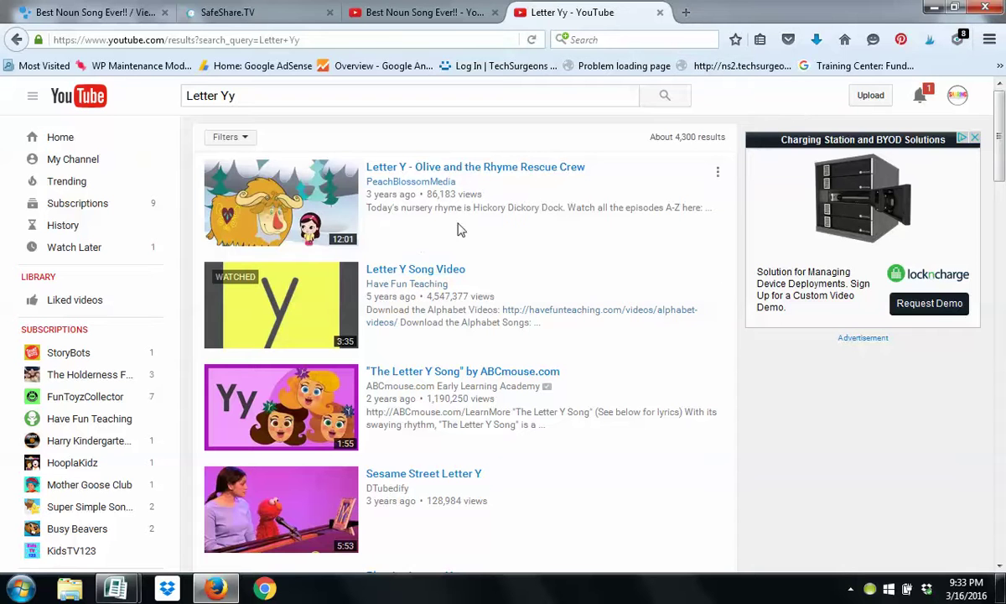
pyautogui.scroll(-4, 529, 254)
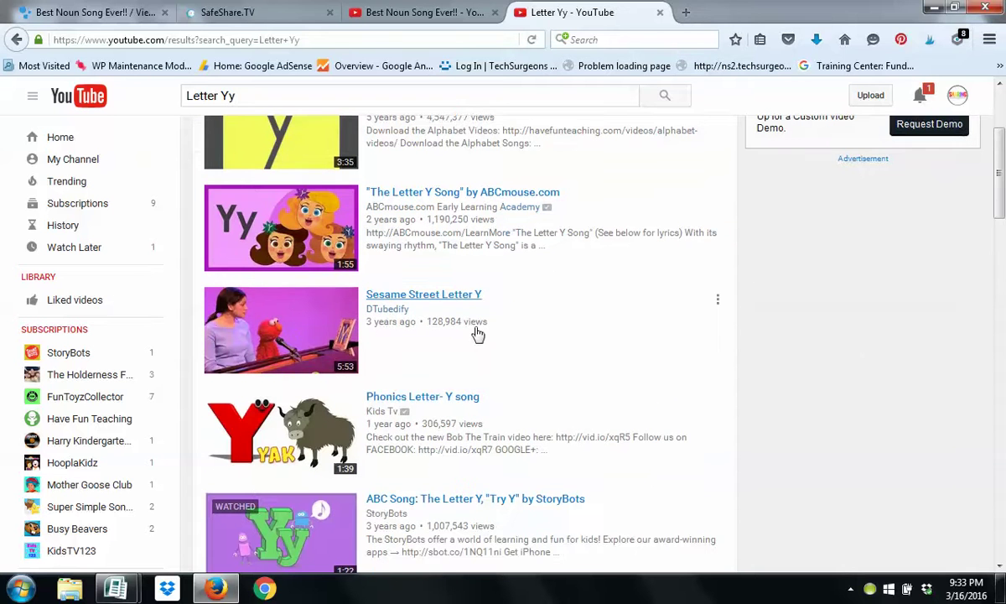
pyautogui.scroll(-2, 568, 406)
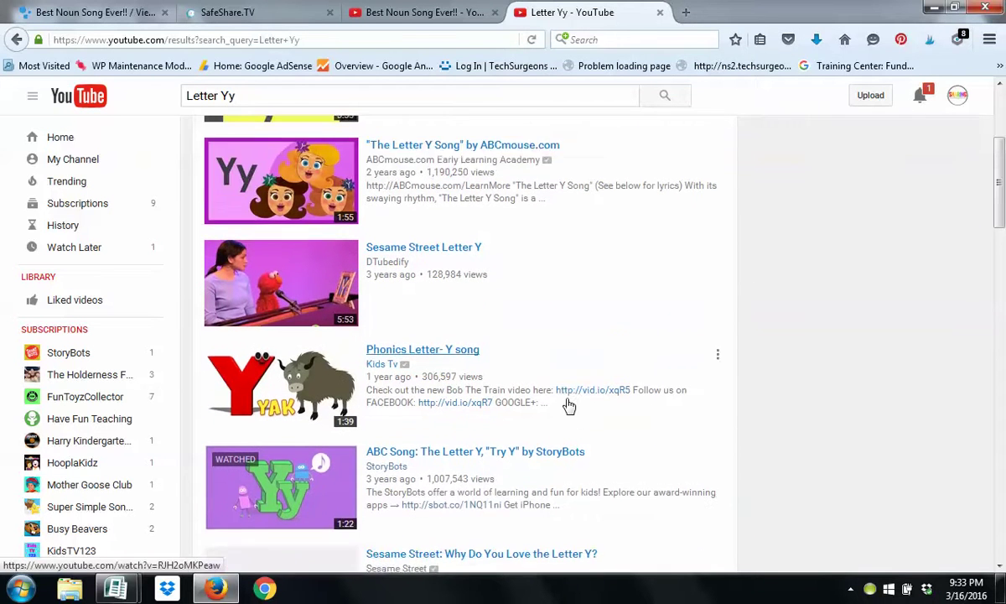
pyautogui.click(390, 425)
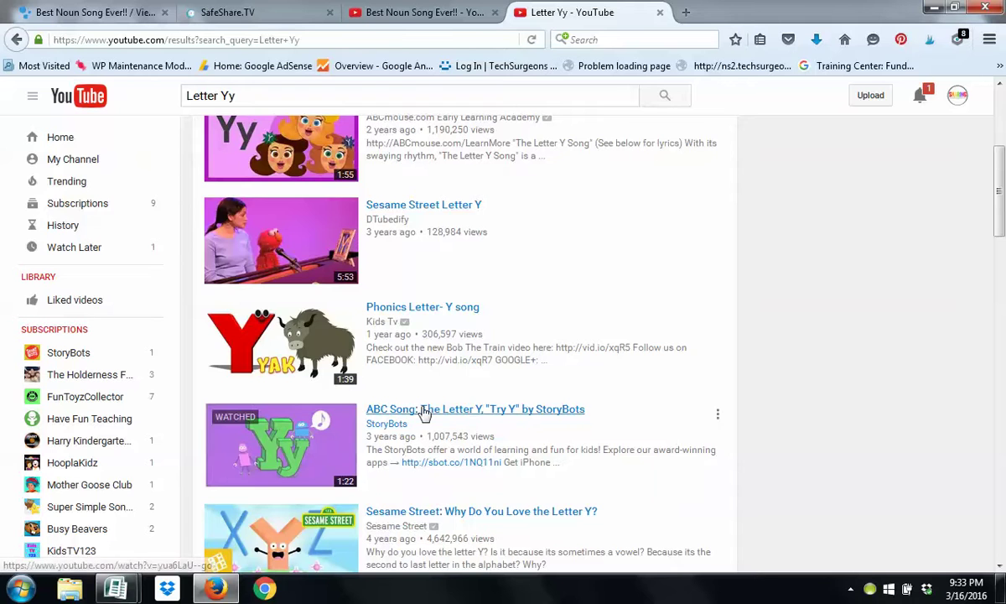
pyautogui.click(425, 410)
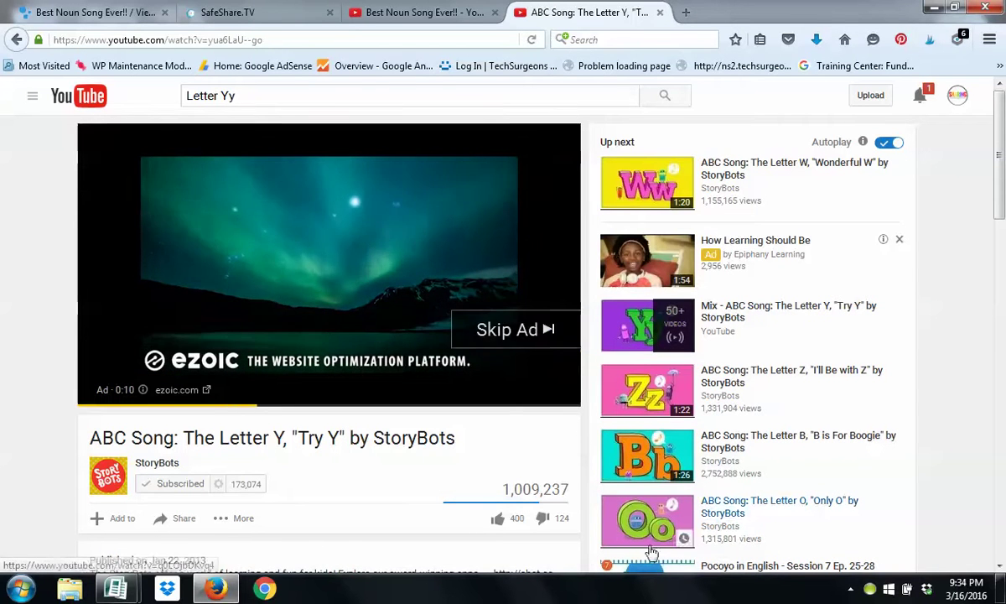
# Copy the StoryBots video's address and generate a safe link from it in SafeShare.TV
pyautogui.click(306, 39)
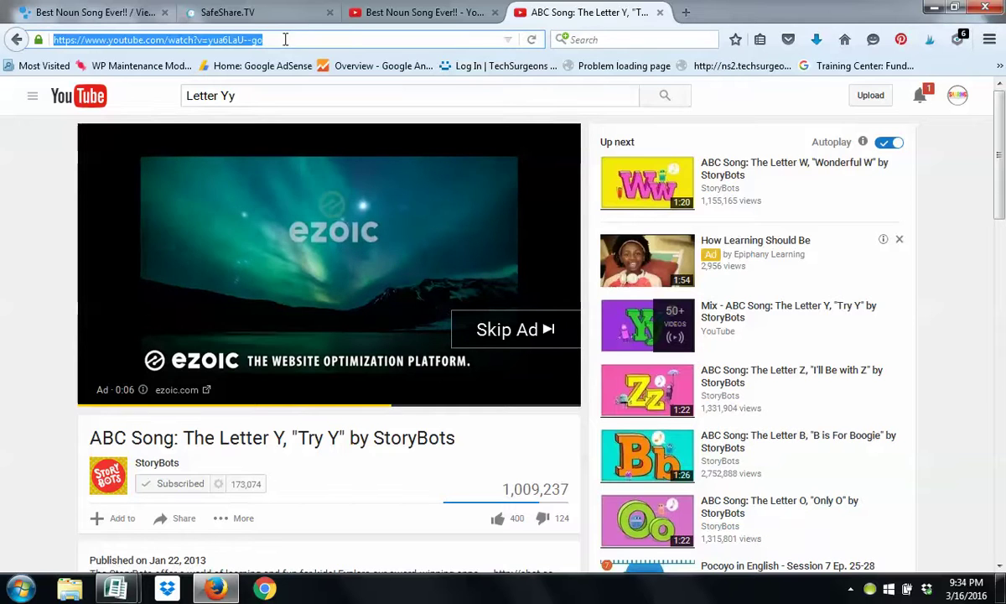
pyautogui.click(285, 13)
pyautogui.click(445, 338)
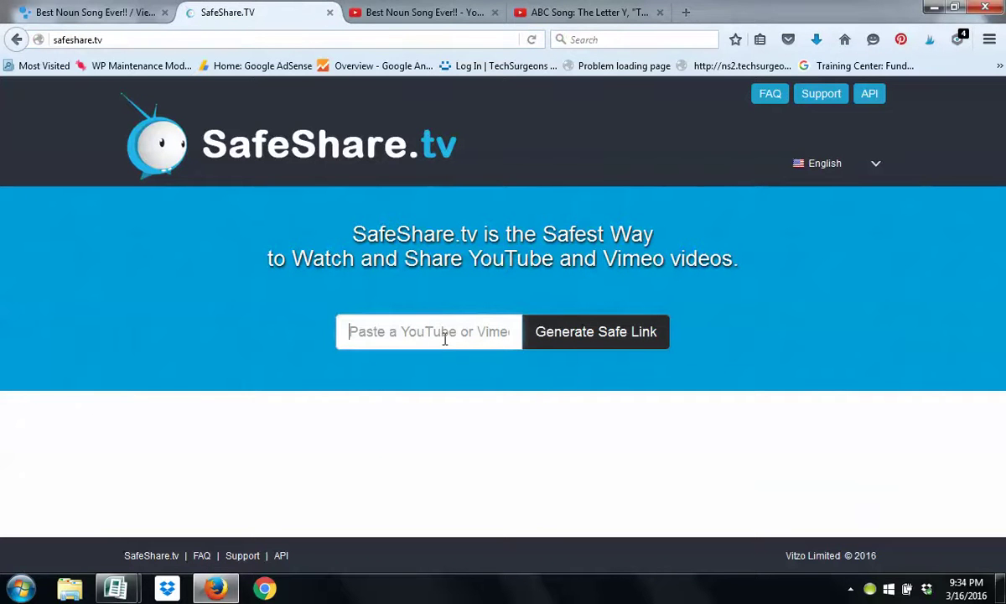
pyautogui.hotkey('ctrl', 'v')
pyautogui.click(625, 334)
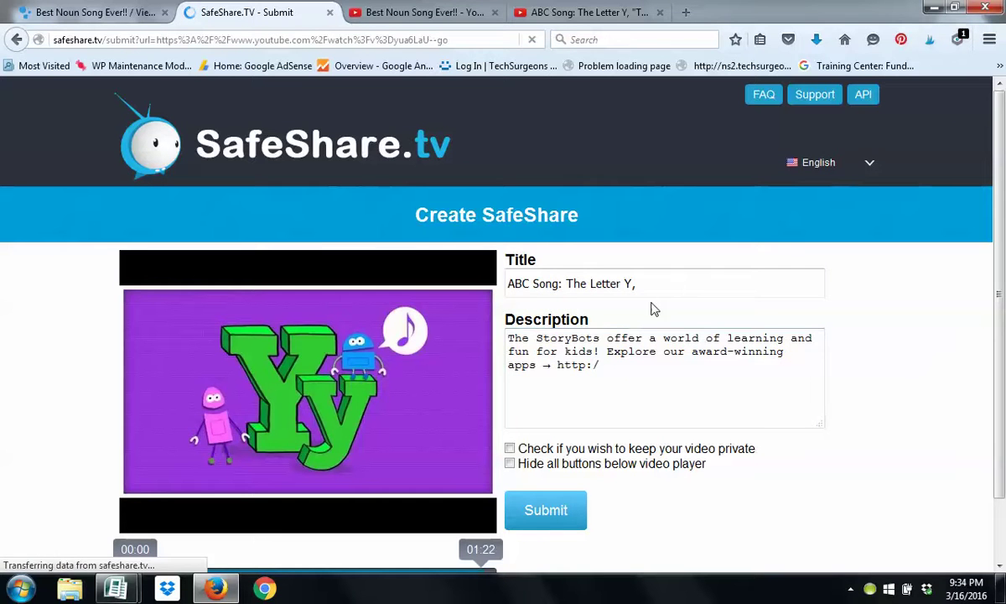
# Replace the SafeShare video title with the teacher's title and name in the possessive, followed by "Class Watch"
pyautogui.click(665, 283)
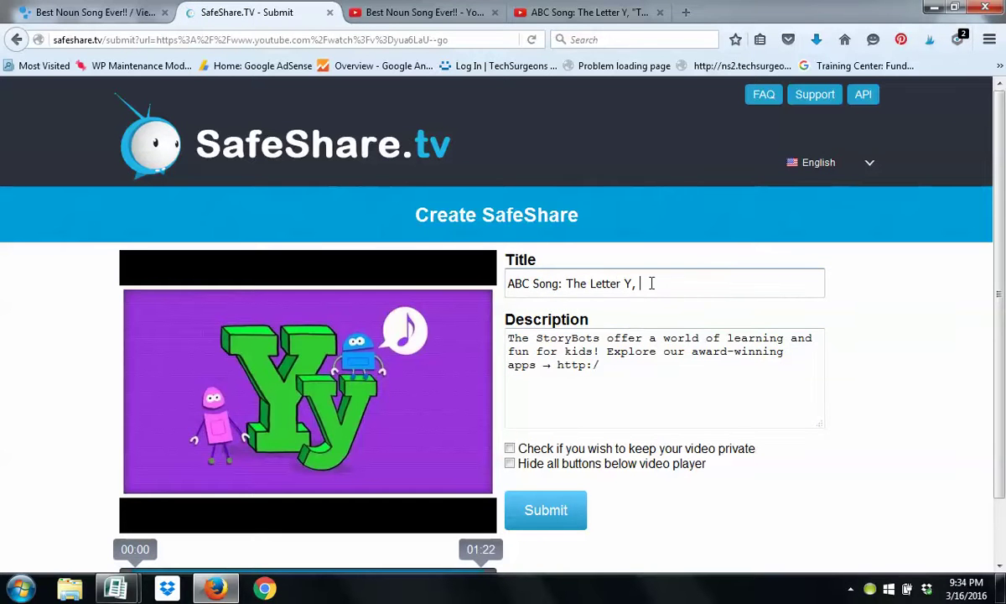
pyautogui.moveTo(651, 284); pyautogui.dragTo(476, 306)
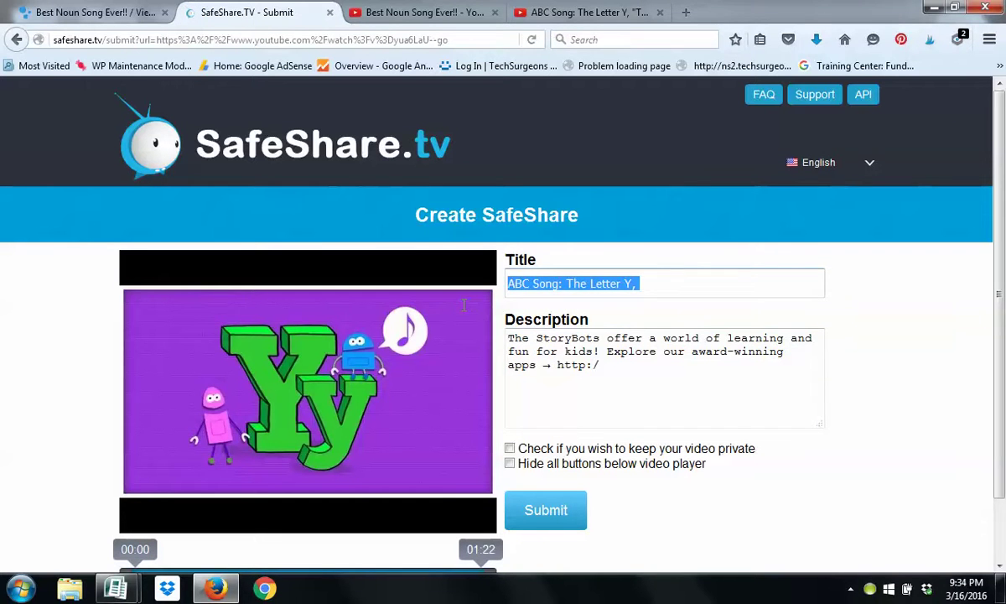
pyautogui.write('Mrs. AMos')
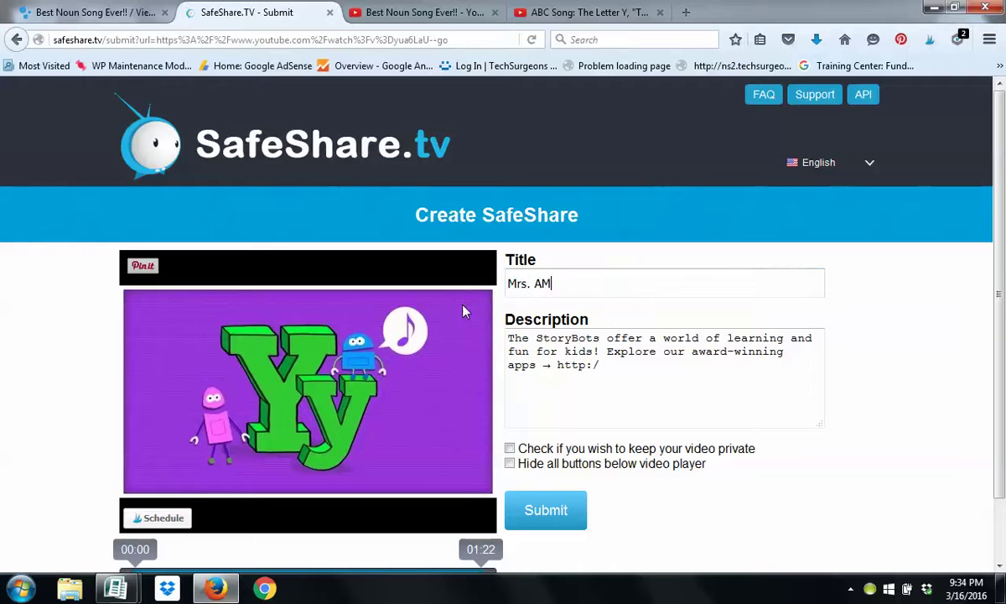
pyautogui.press('BackSpace')
pyautogui.press('BackSpace')
pyautogui.press('BackSpace')
pyautogui.write("moson's CLass")
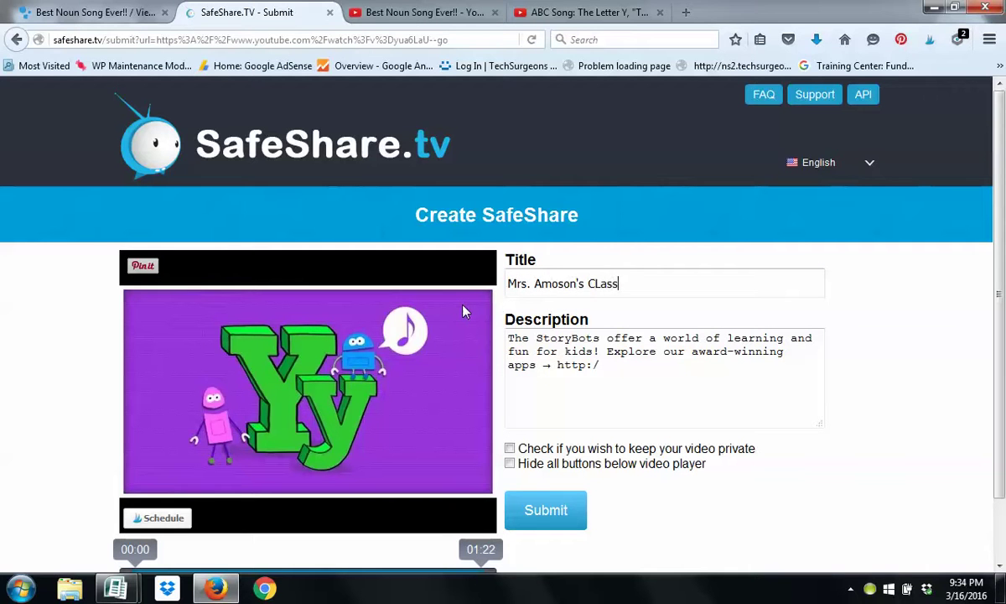
pyautogui.press('BackSpace')
pyautogui.press('BackSpace')
pyautogui.press('BackSpace')
pyautogui.press('BackSpace')
pyautogui.write('lass Watch')
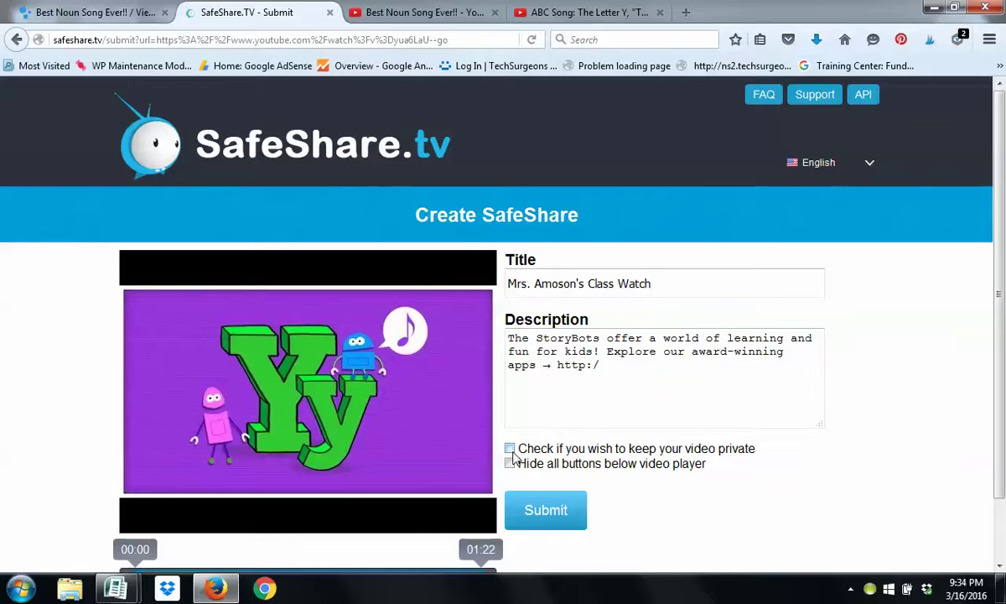
# Set the SafeShare video to private and submit it
pyautogui.scroll(-2, 515, 474)
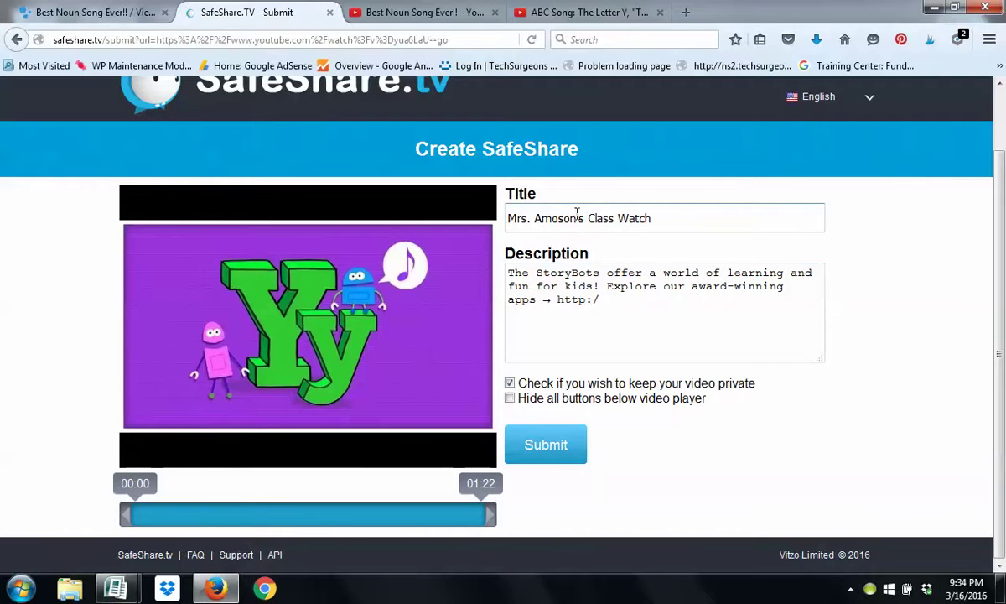
pyautogui.click(532, 438)
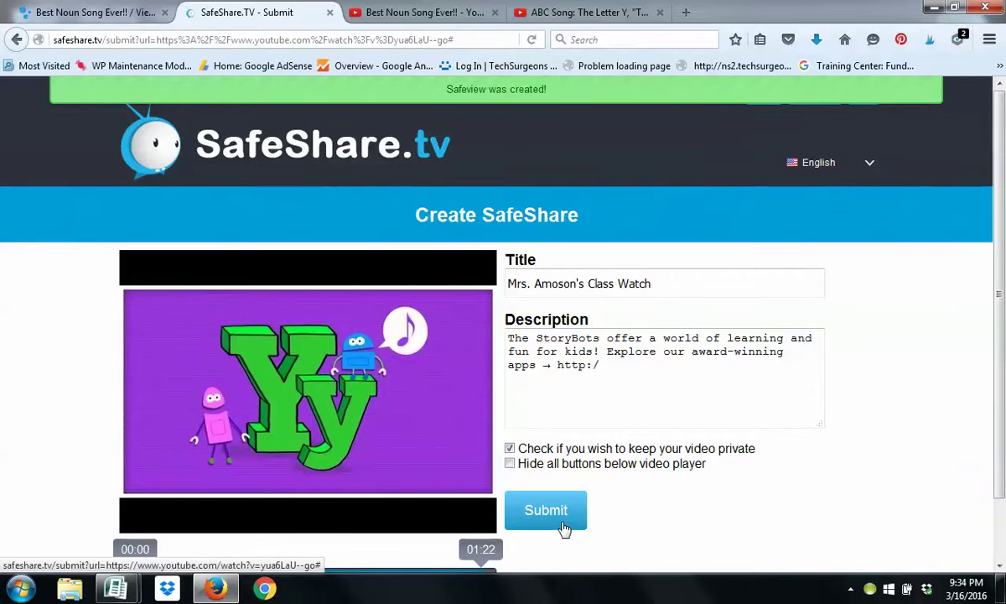
pyautogui.click(563, 526)
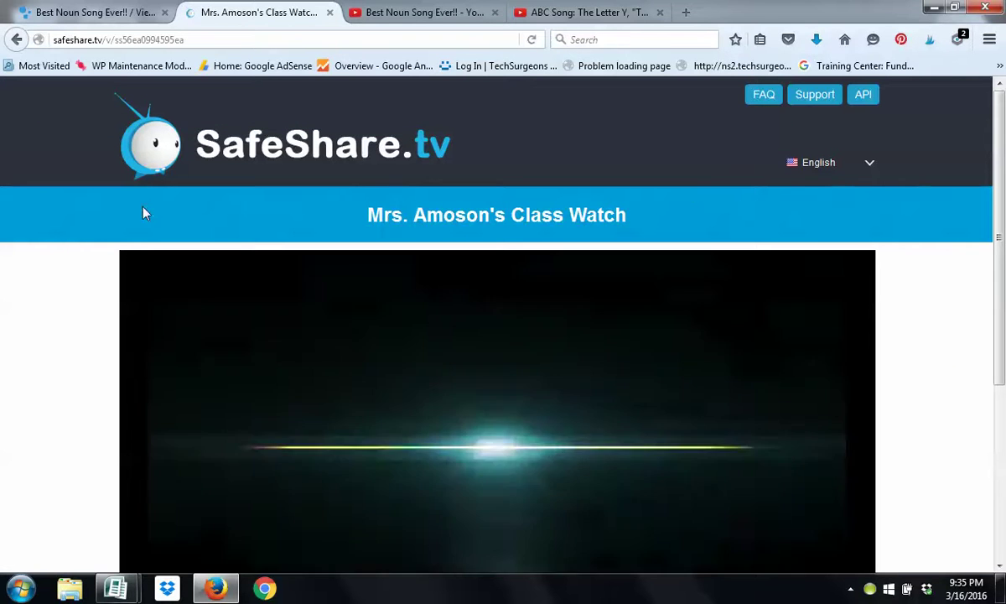
# View the finished SafeShare page and compare it with the original StoryBots video page on YouTube
pyautogui.scroll(-1, 537, 419)
pyautogui.scroll(-2, 533, 424)
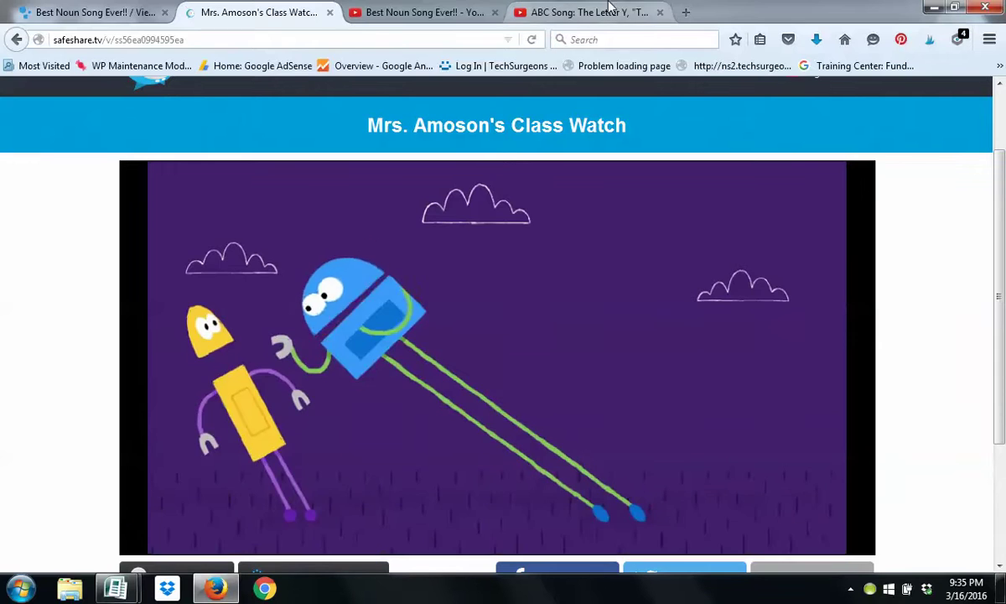
pyautogui.click(579, 13)
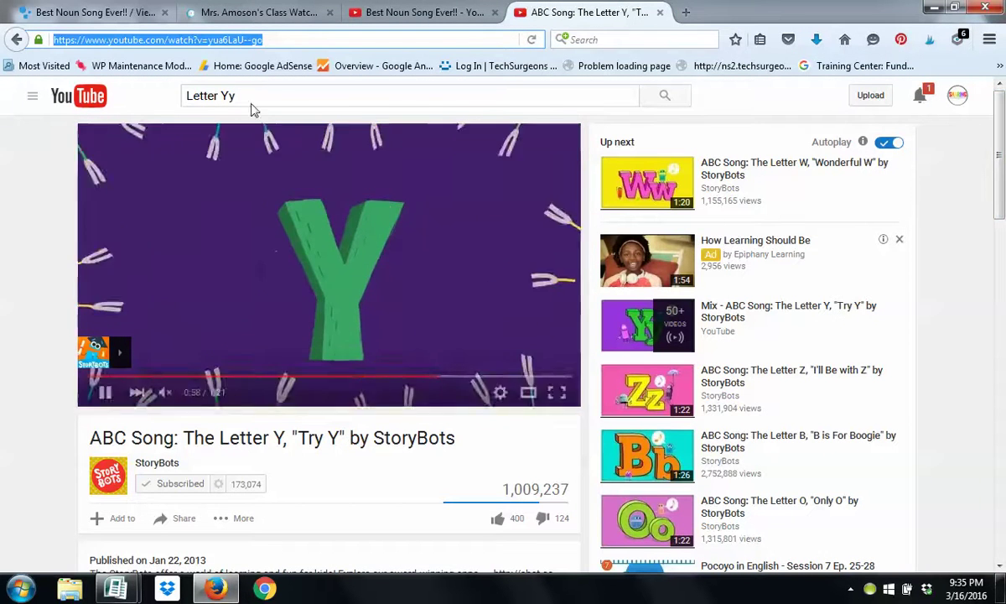
pyautogui.click(292, 13)
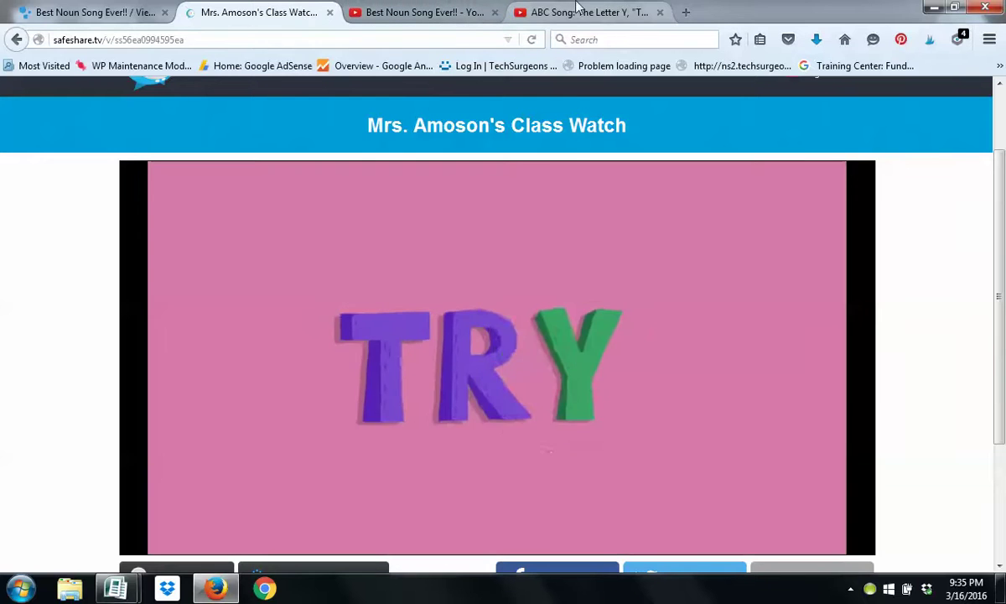
pyautogui.hotkey('ctrl', 'Tab')
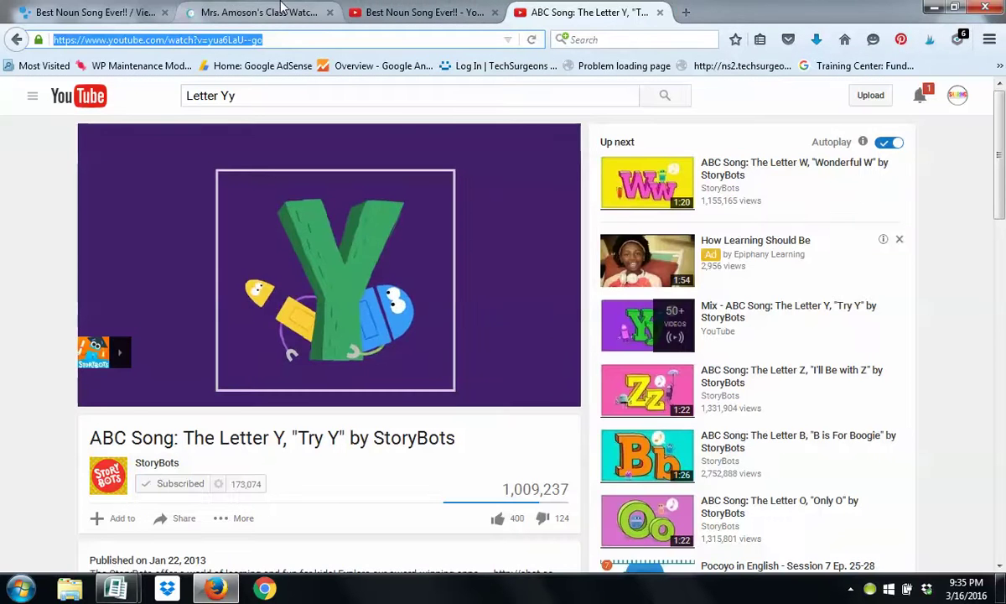
# Highlight the web address of the finished SafeShare video page and that of the ViewPure page for Best Noun Song Ever!!
pyautogui.click(251, 11)
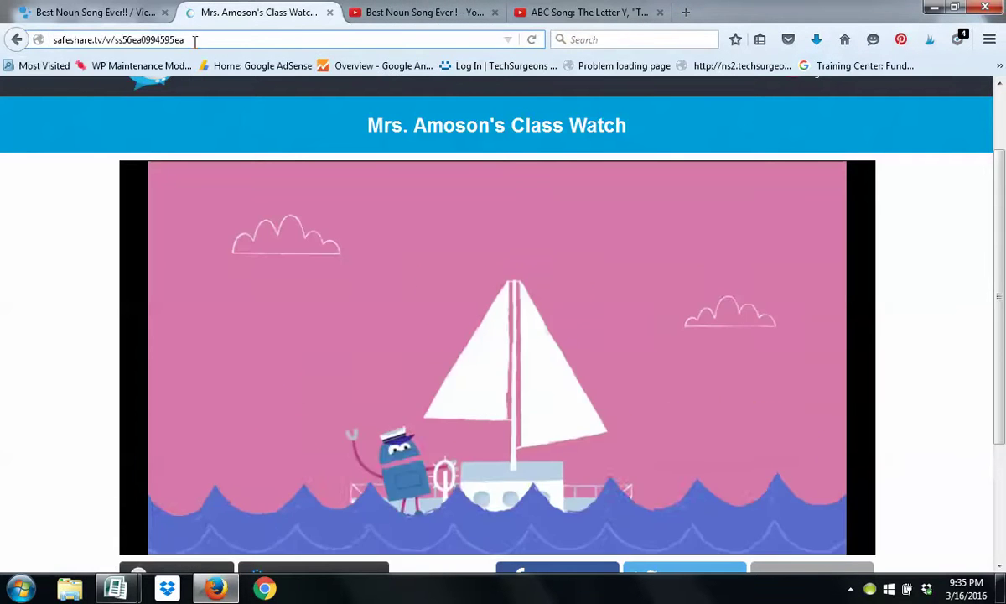
pyautogui.click(193, 41)
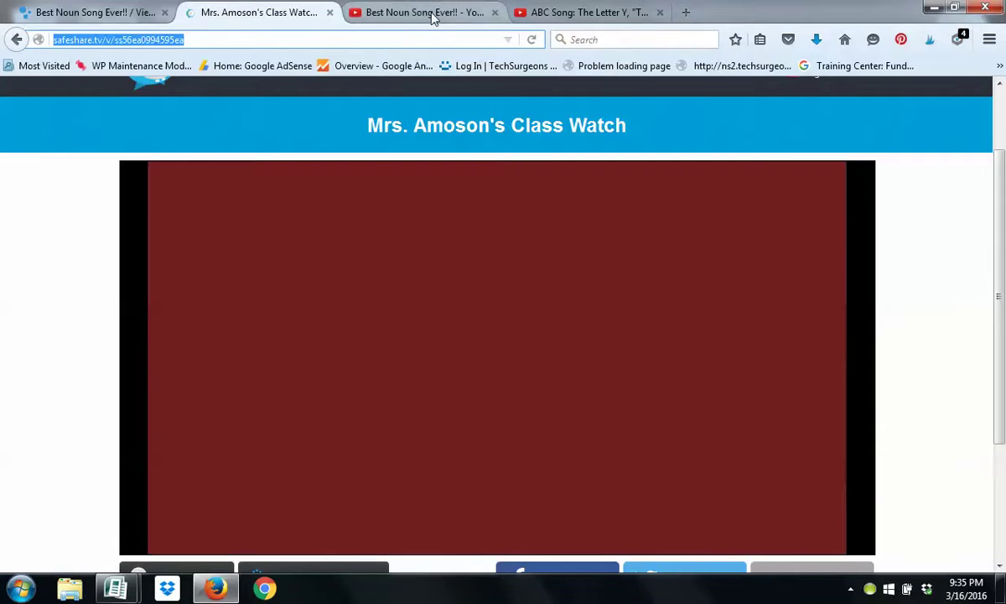
pyautogui.click(407, 12)
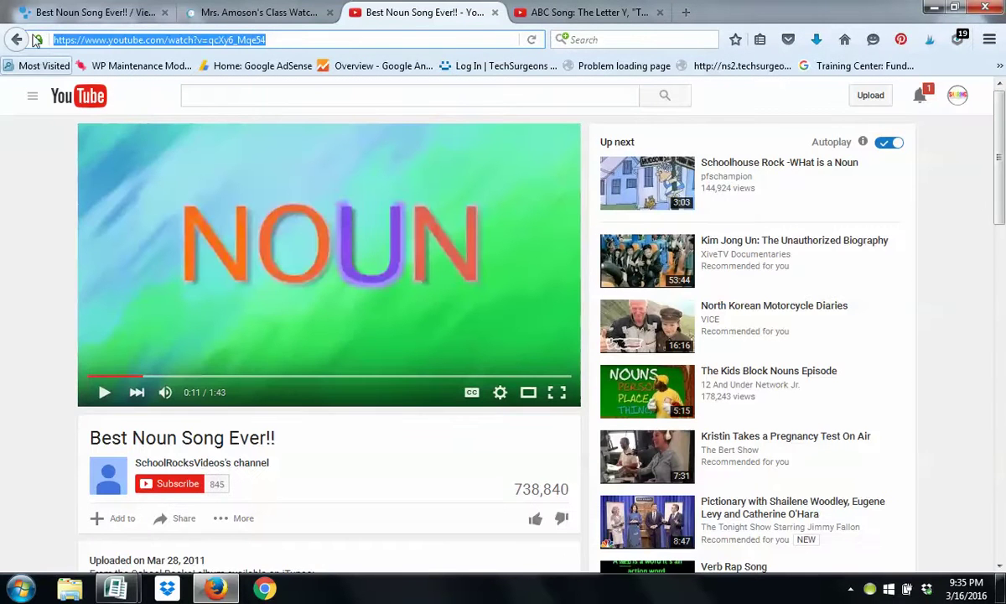
pyautogui.click(46, 17)
pyautogui.moveTo(260, 40); pyautogui.dragTo(38, 63)
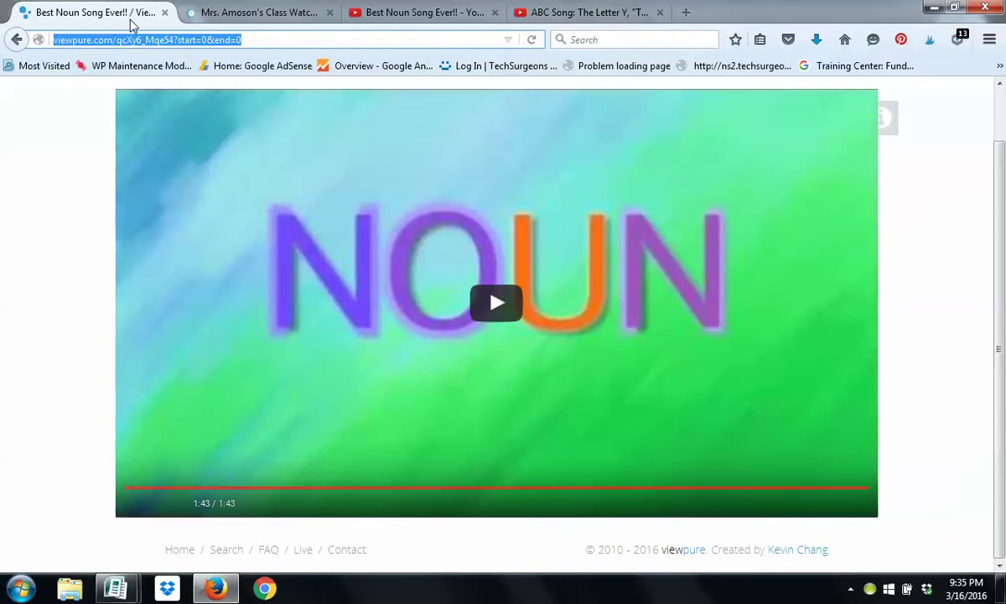
# View the page headers of the ViewPure and SafeShare video pages, and minimize the browser window to show the desktop
pyautogui.scroll(1, 88, 159)
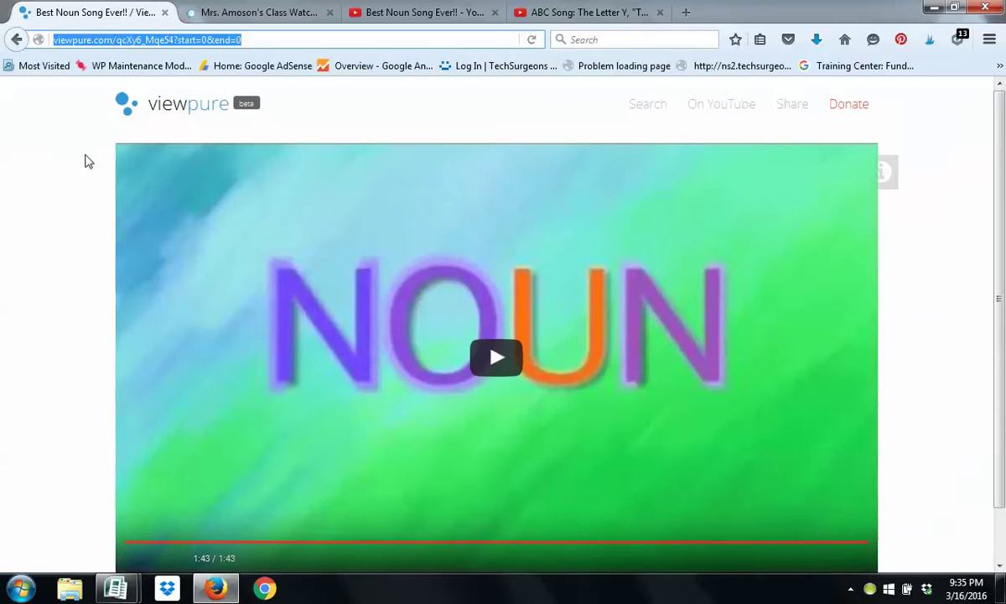
pyautogui.click(303, 8)
pyautogui.scroll(2, 115, 160)
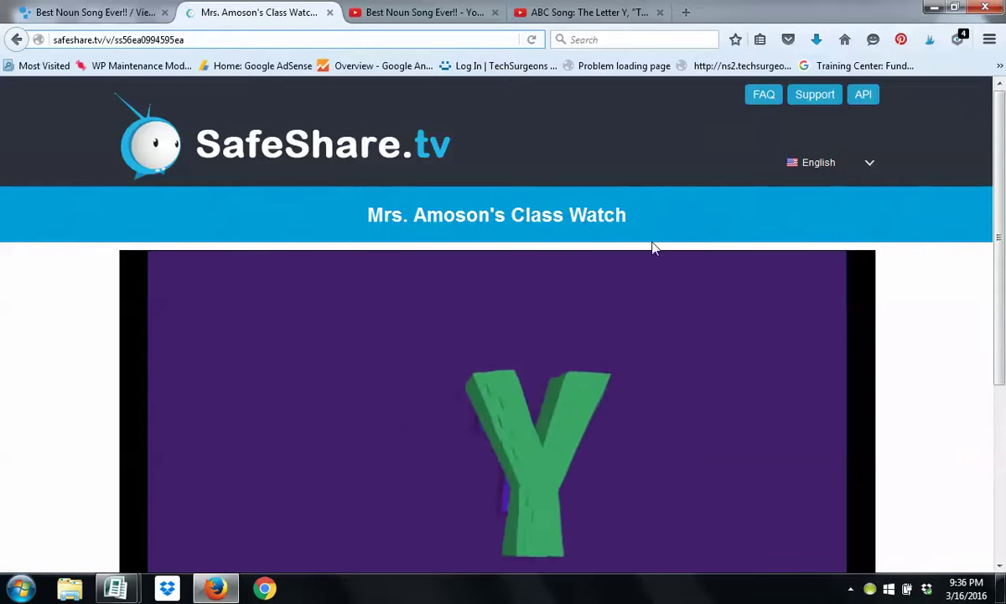
pyautogui.click(933, 8)
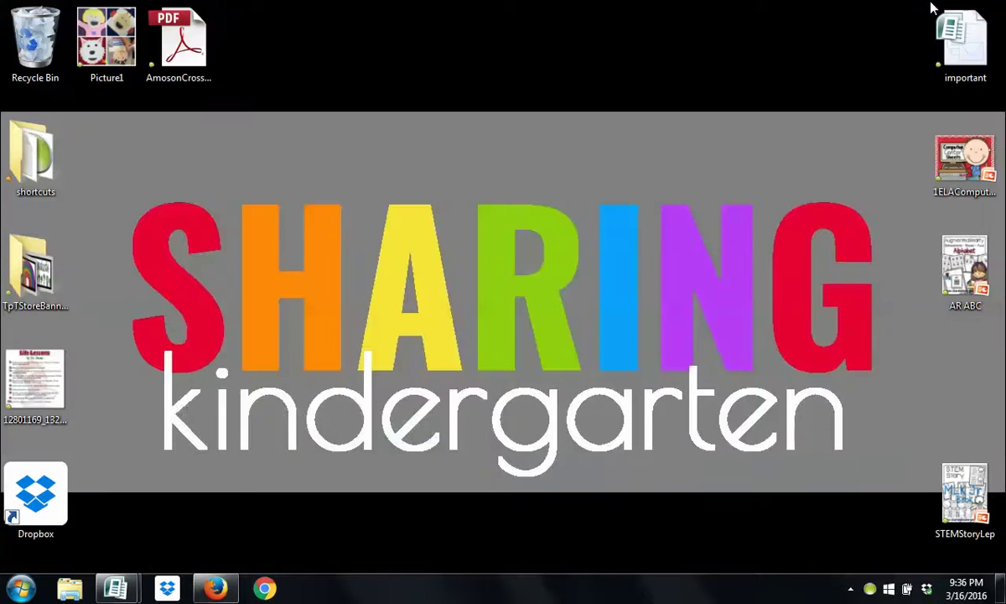